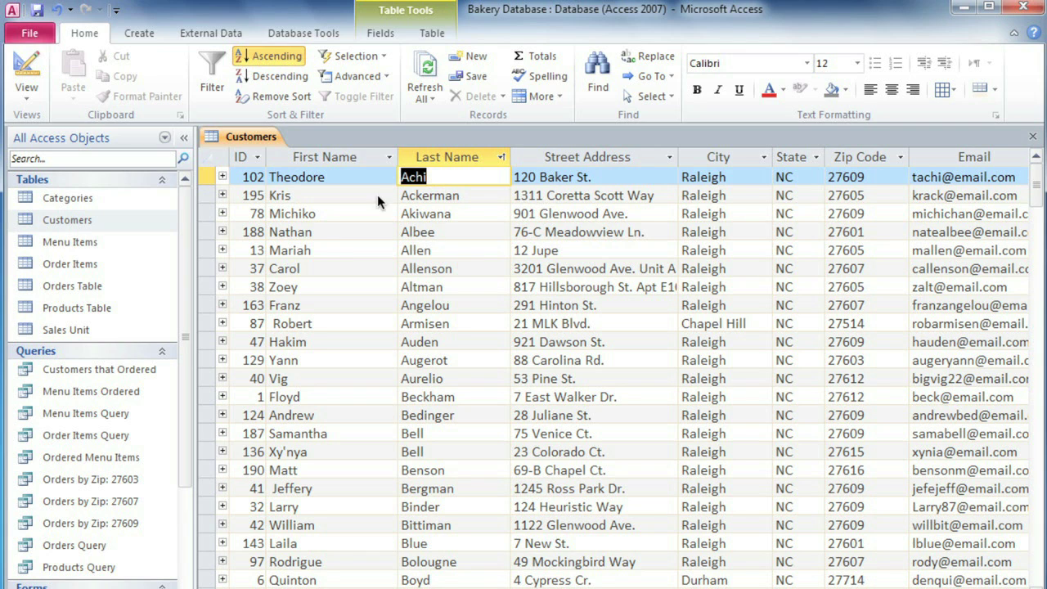
Start a new query design using the Customers table as its source
click(155, 34)
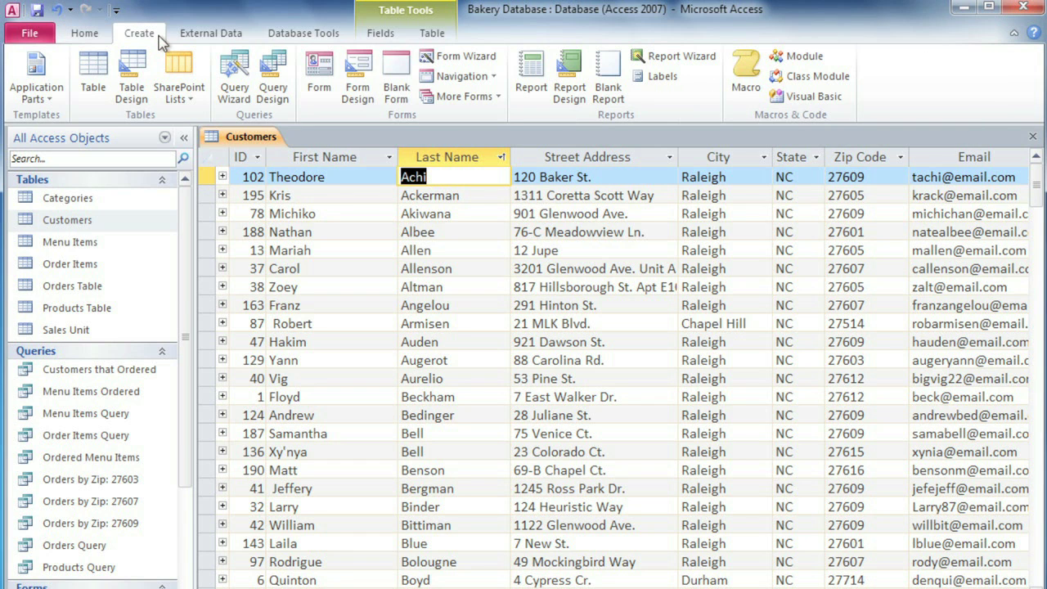
click(276, 75)
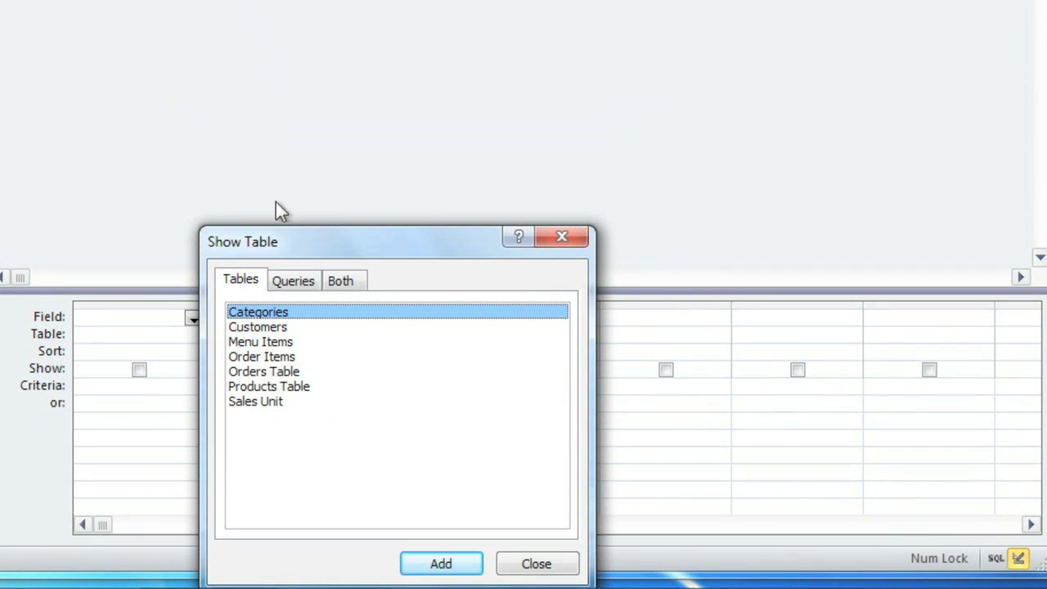
click(281, 327)
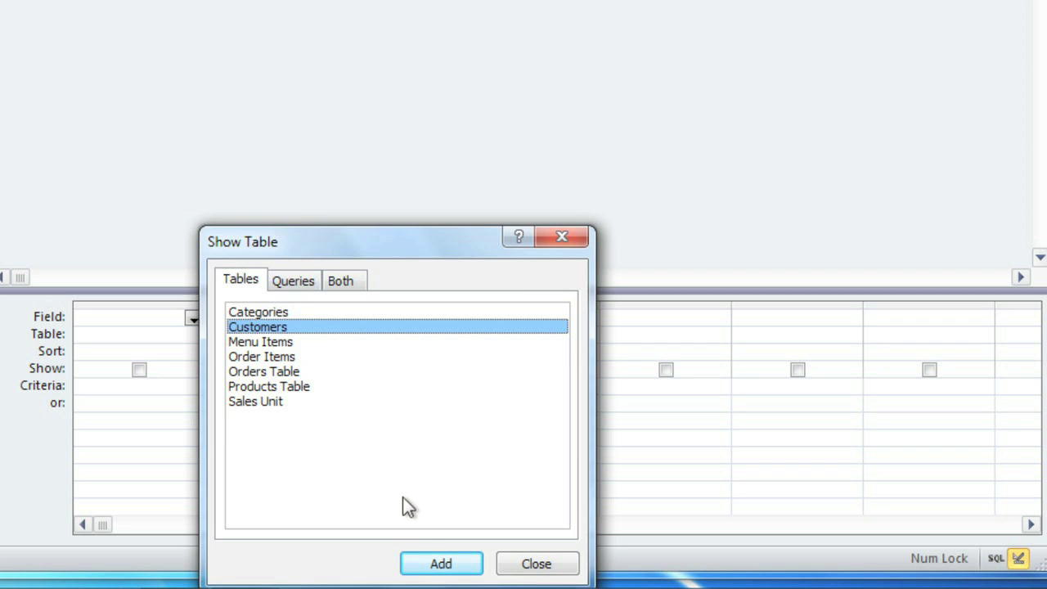
click(420, 564)
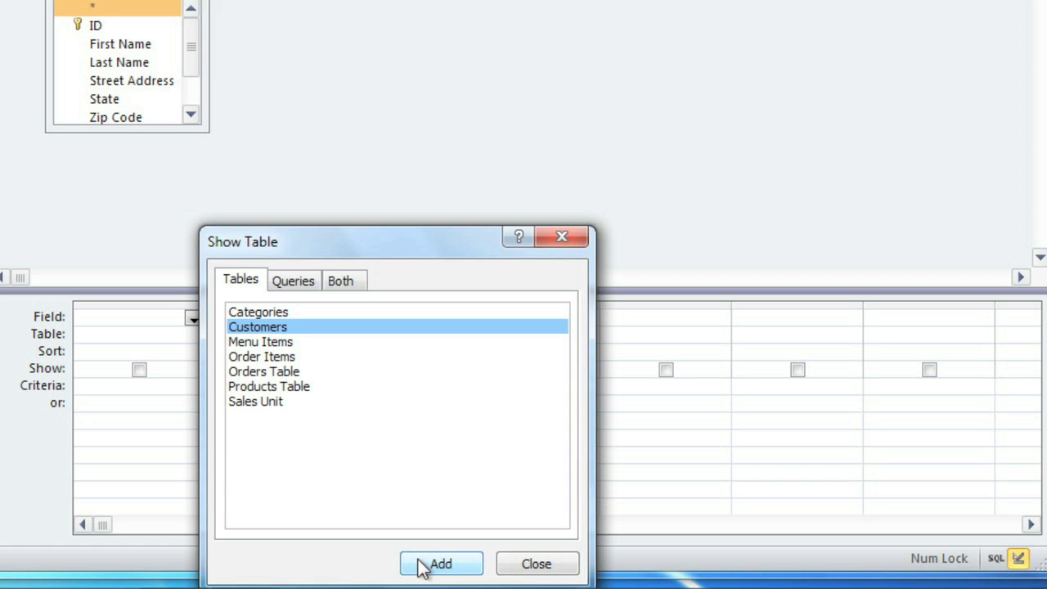
click(510, 566)
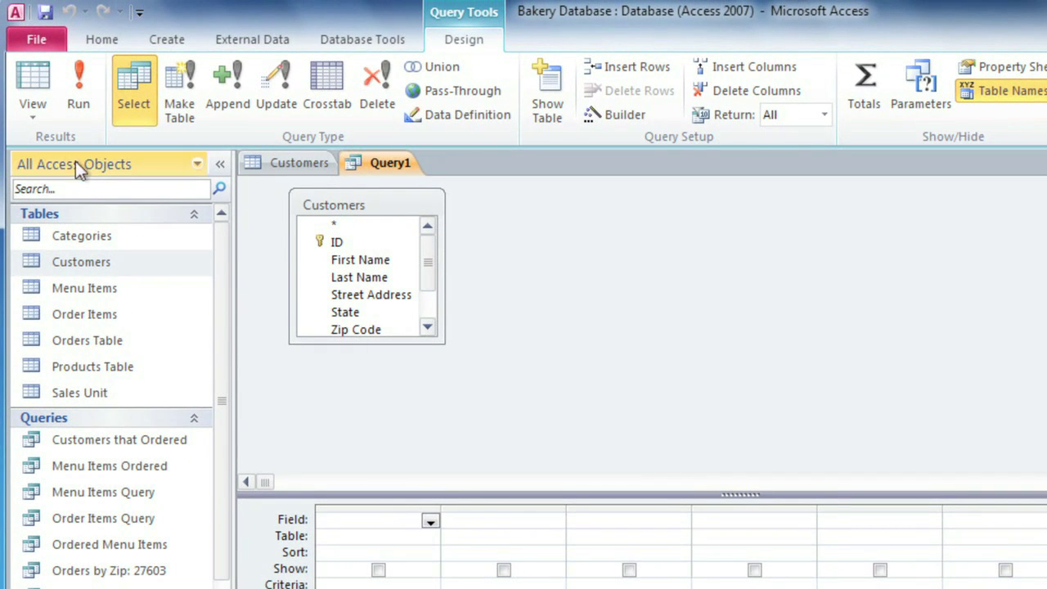
click(31, 121)
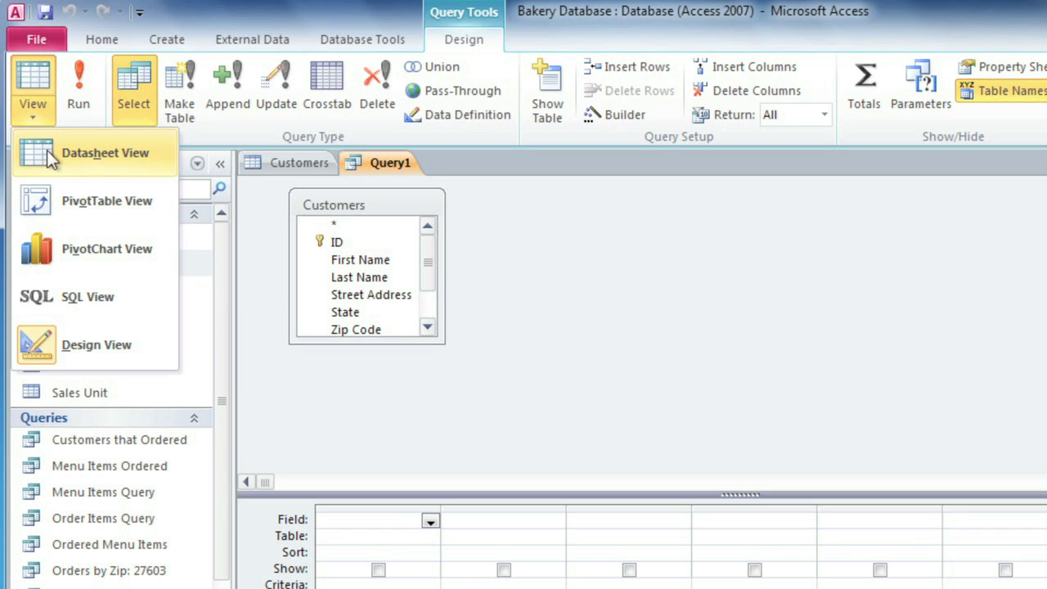
click(43, 106)
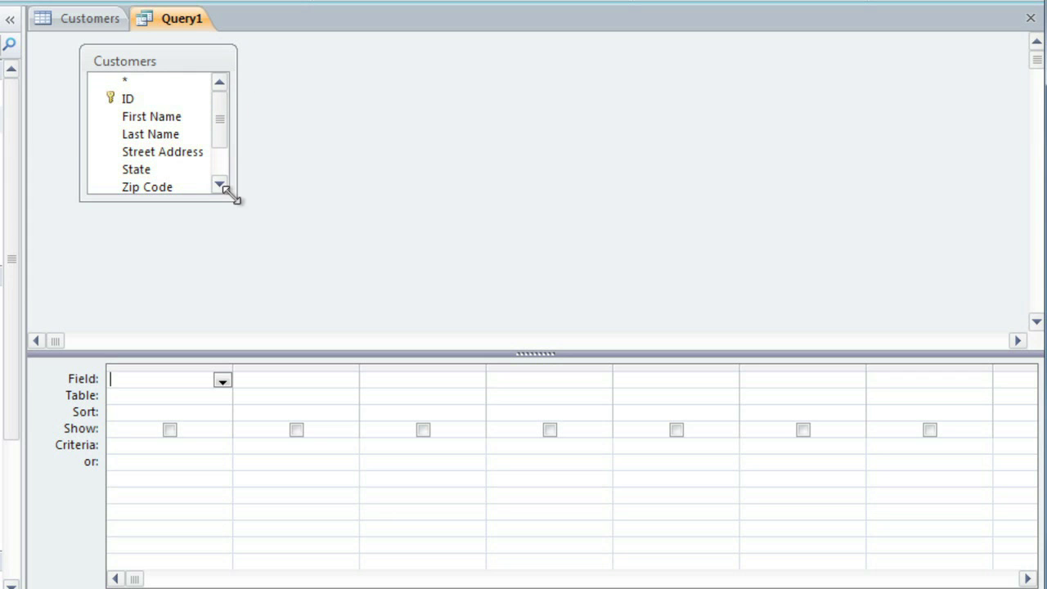
Add First Name, Last Name, Street Address, City, State and Zip Code to the query grid
drag(232, 197, 268, 268)
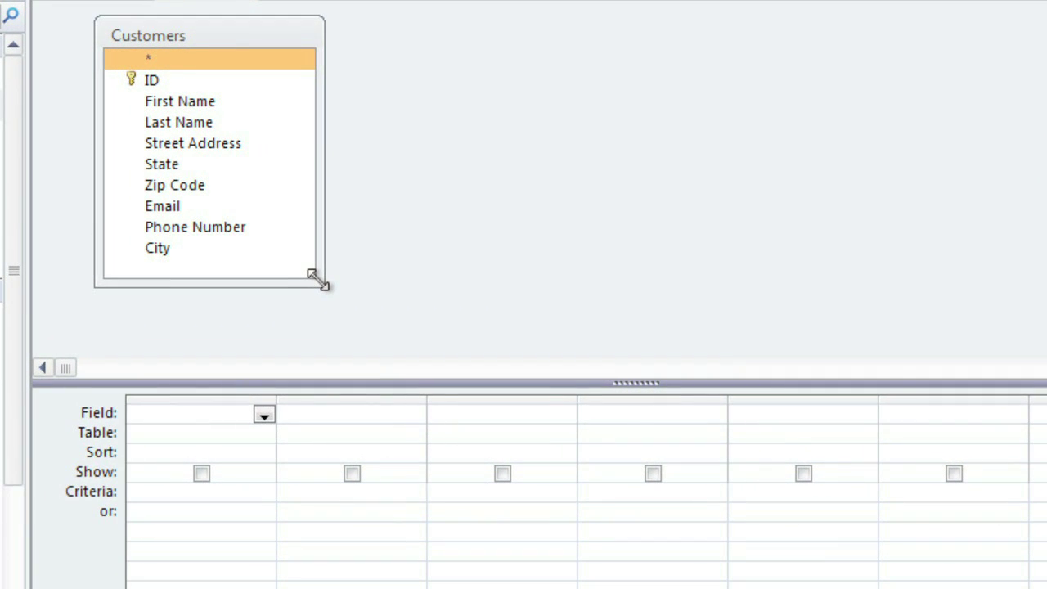
double_click(172, 103)
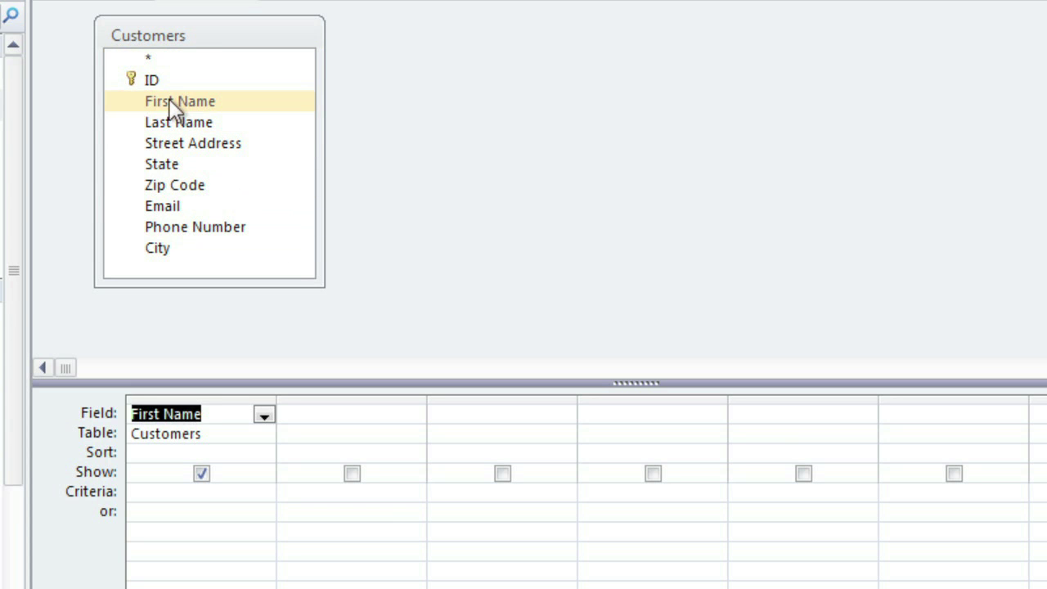
double_click(170, 123)
click(171, 144)
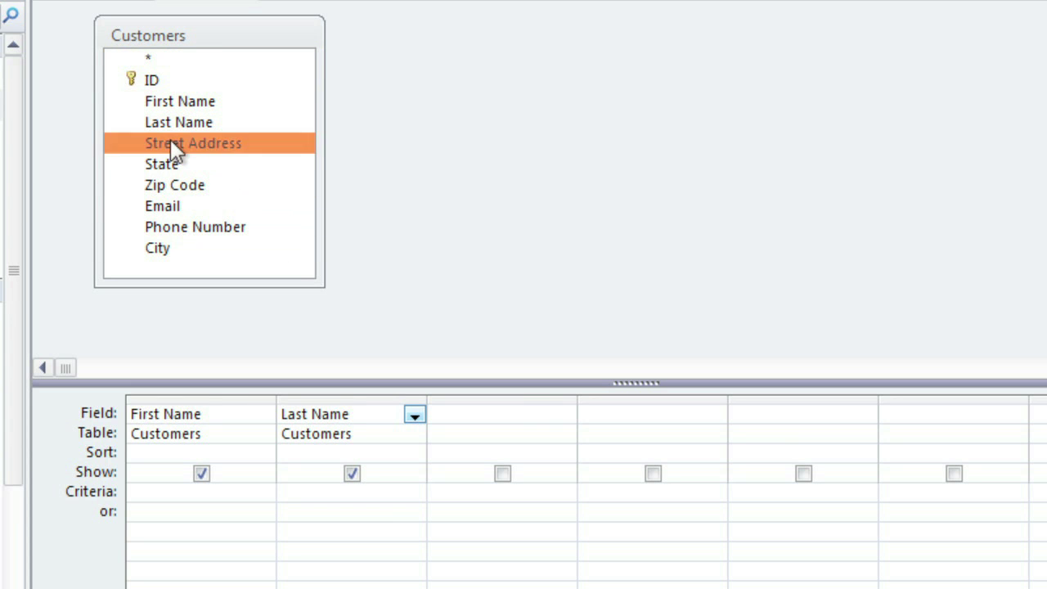
double_click(170, 143)
double_click(166, 245)
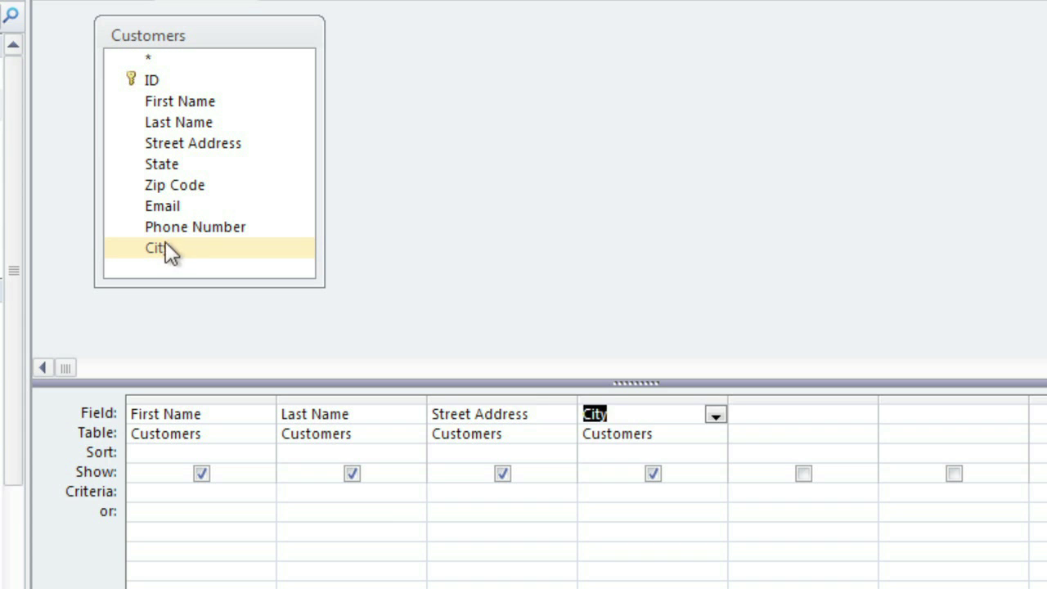
double_click(166, 166)
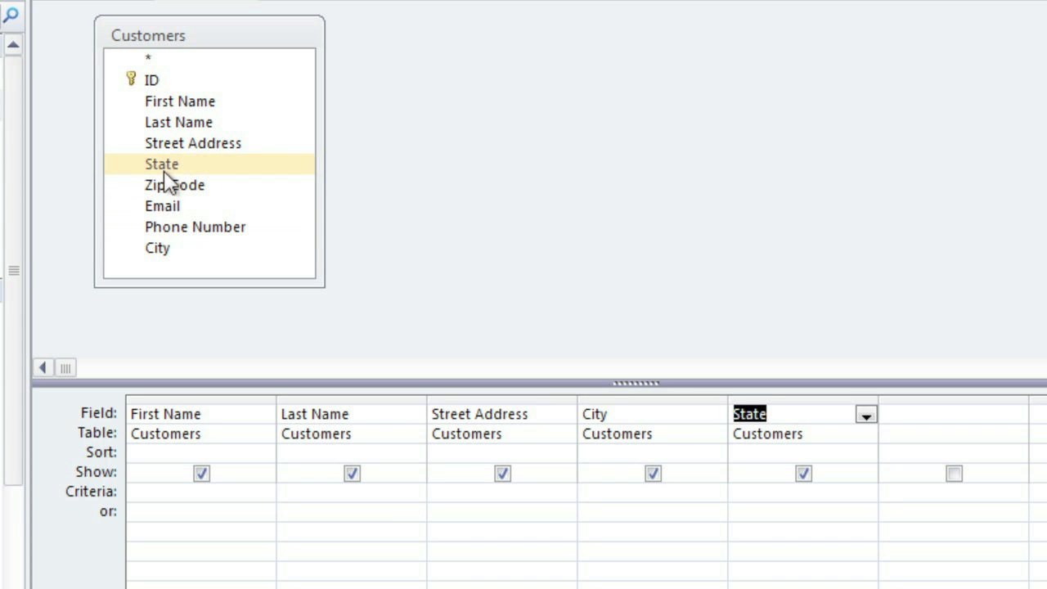
double_click(165, 187)
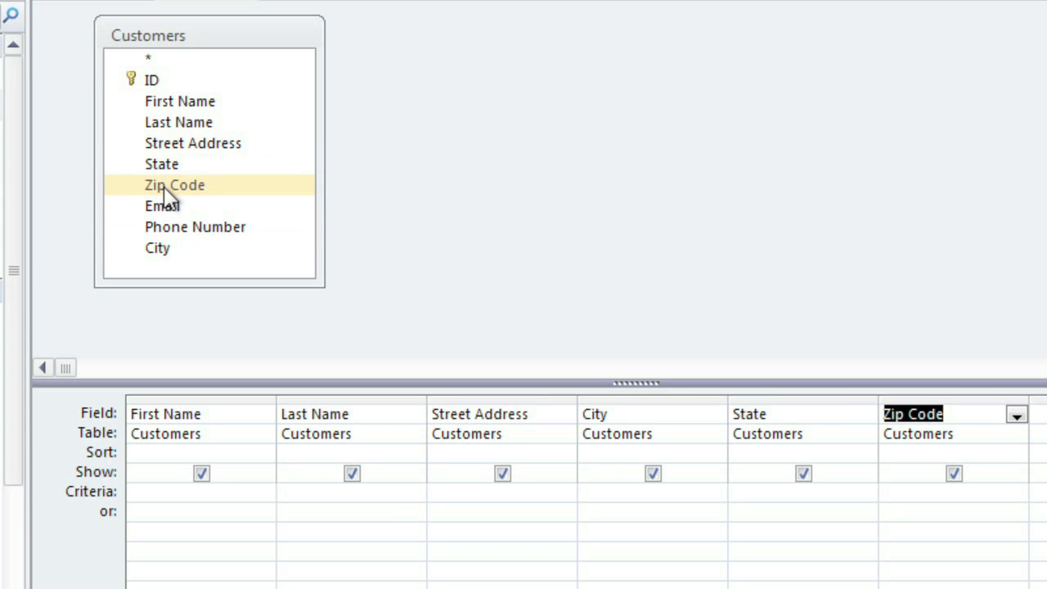
click(166, 204)
click(168, 226)
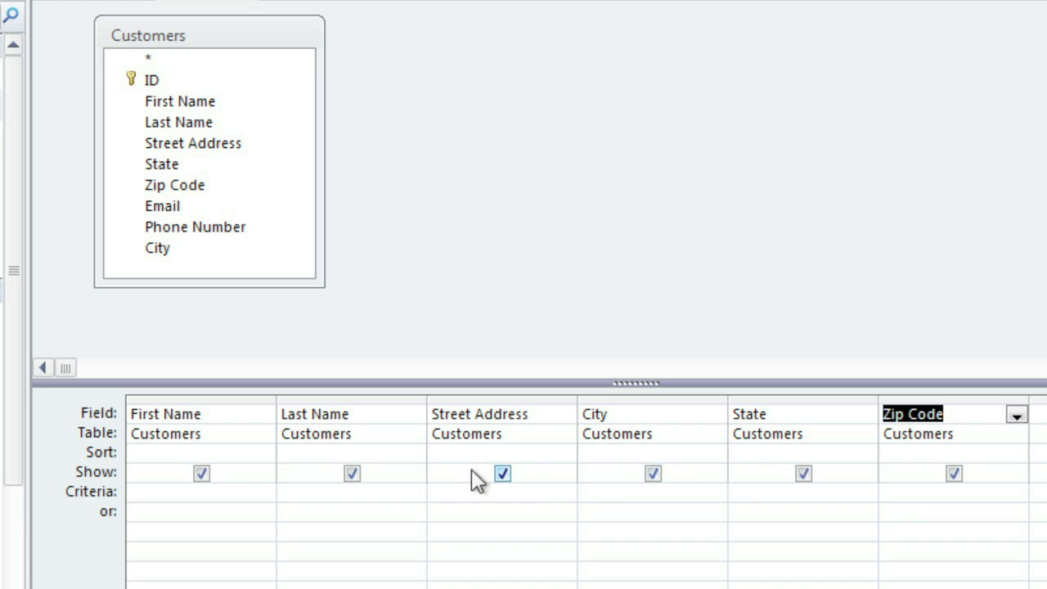
Set the Last Name column's sort to Ascending
click(349, 452)
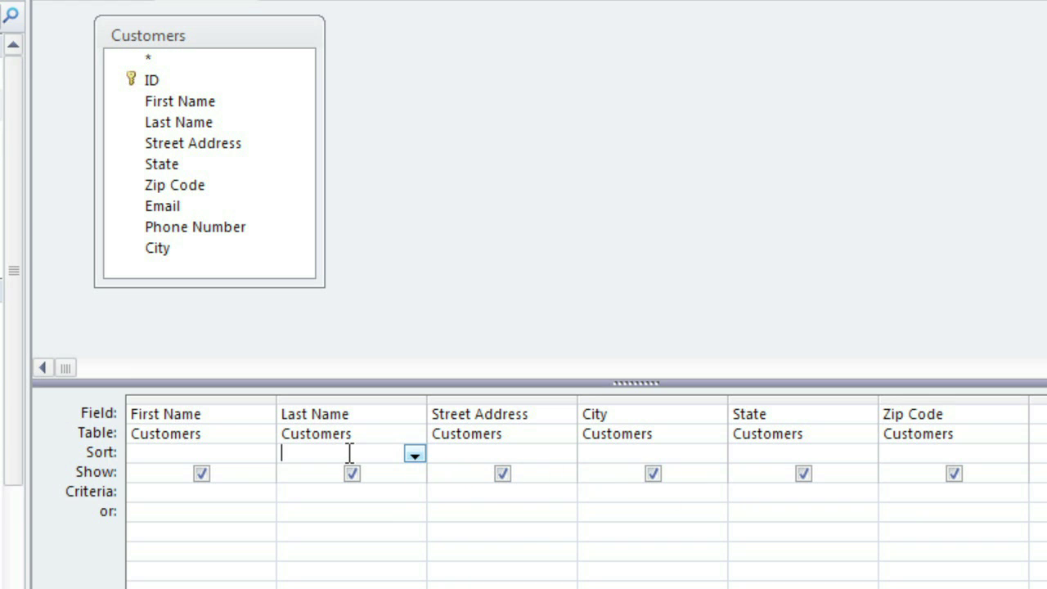
click(414, 456)
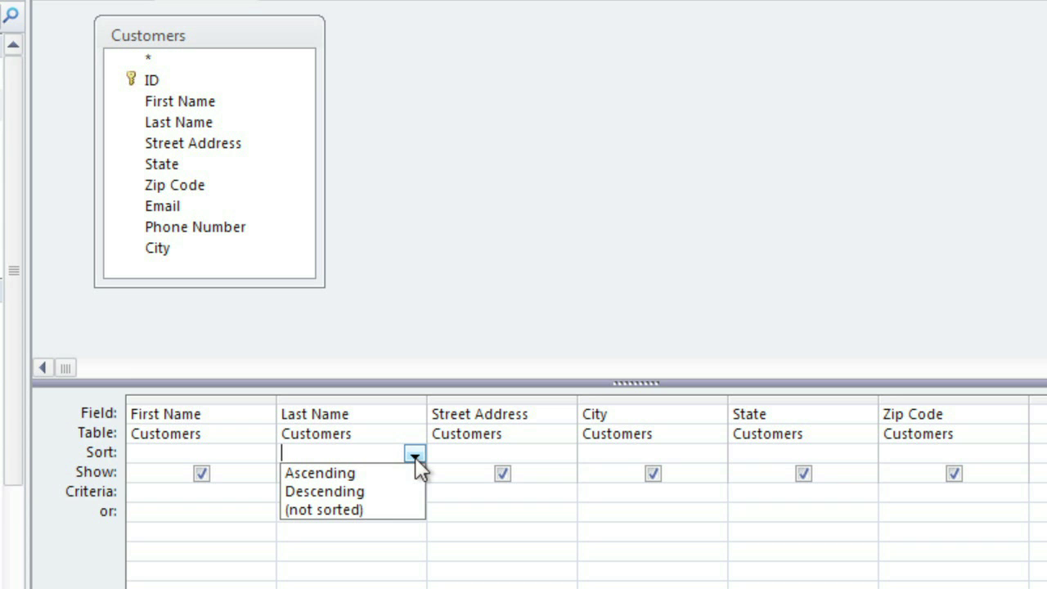
click(354, 474)
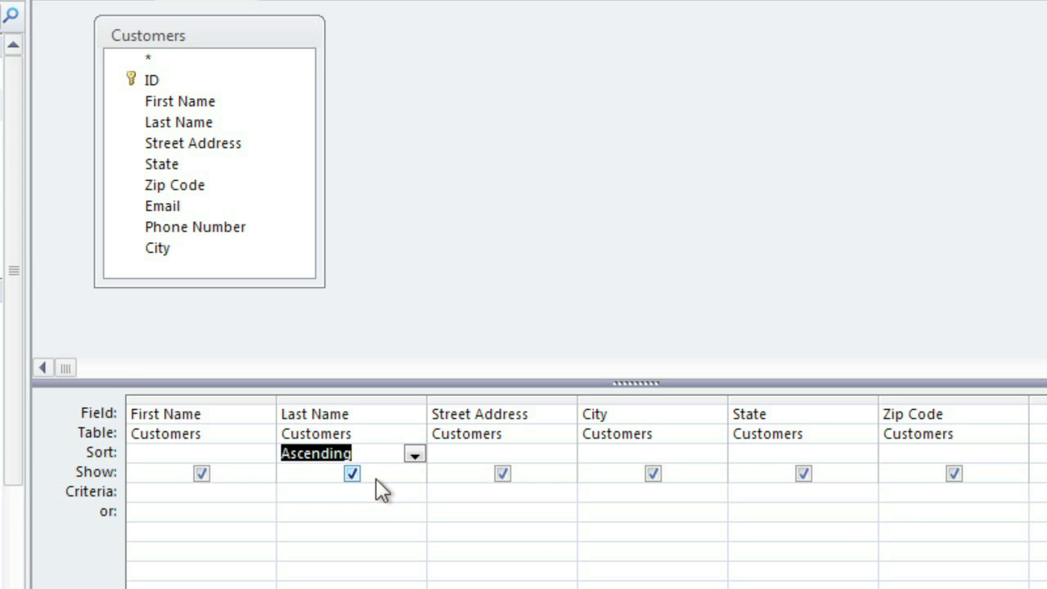
Set City criteria to 'Raleigh' and Zip Code '27513' on the or: row
click(640, 494)
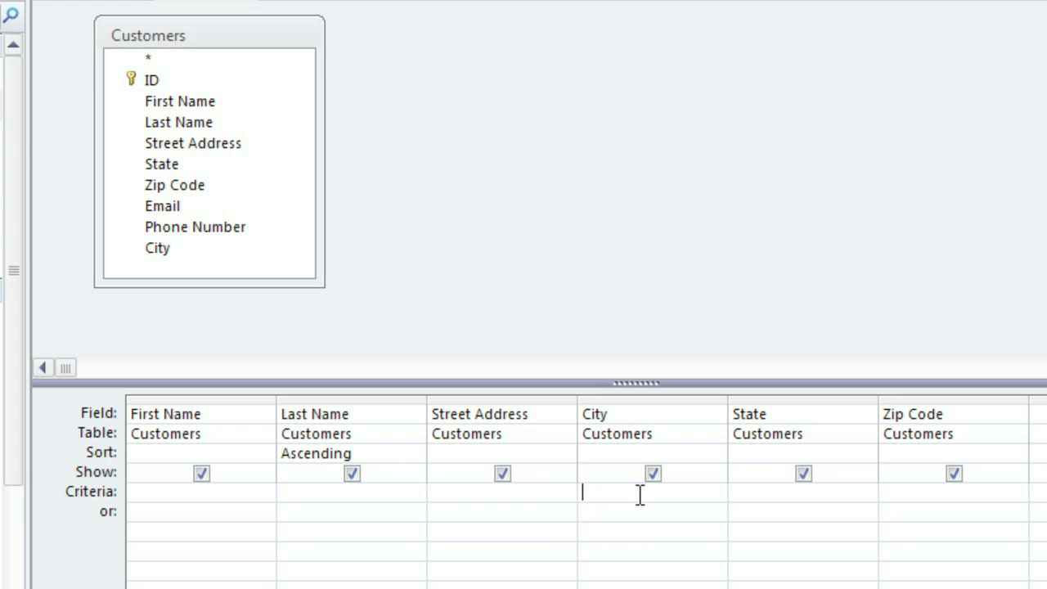
text("Raleigh")
click(951, 495)
click(950, 511)
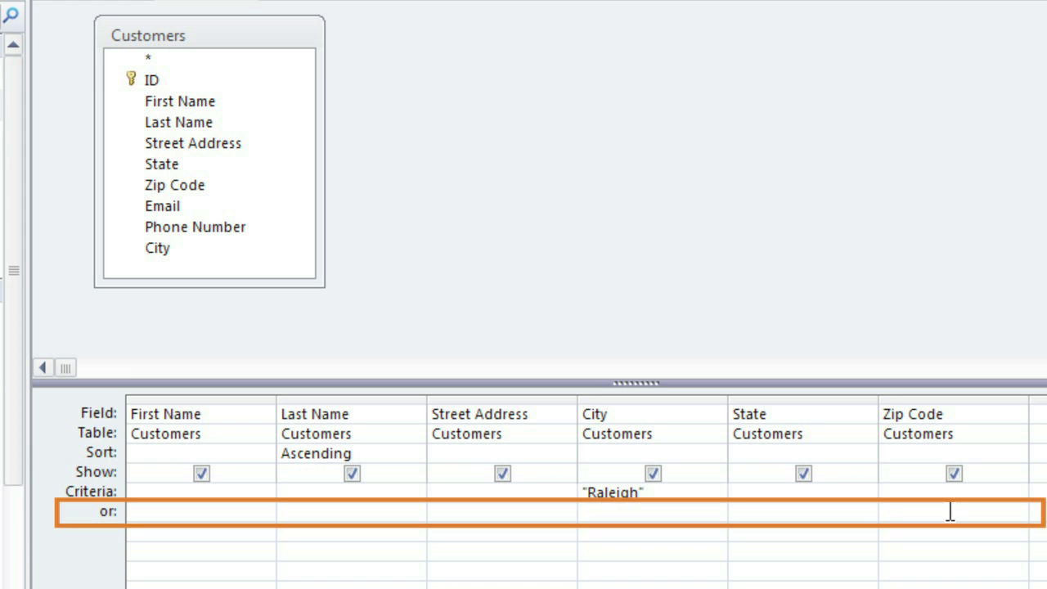
text("2751)
text(3)
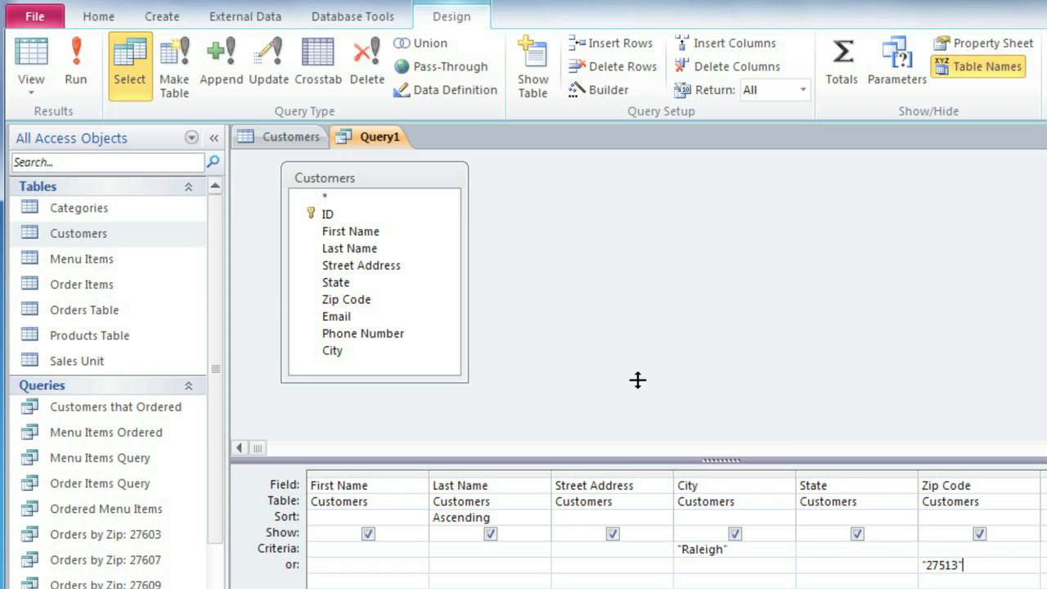
Run the query and scroll through the Raleigh and 27513 customer results
click(77, 73)
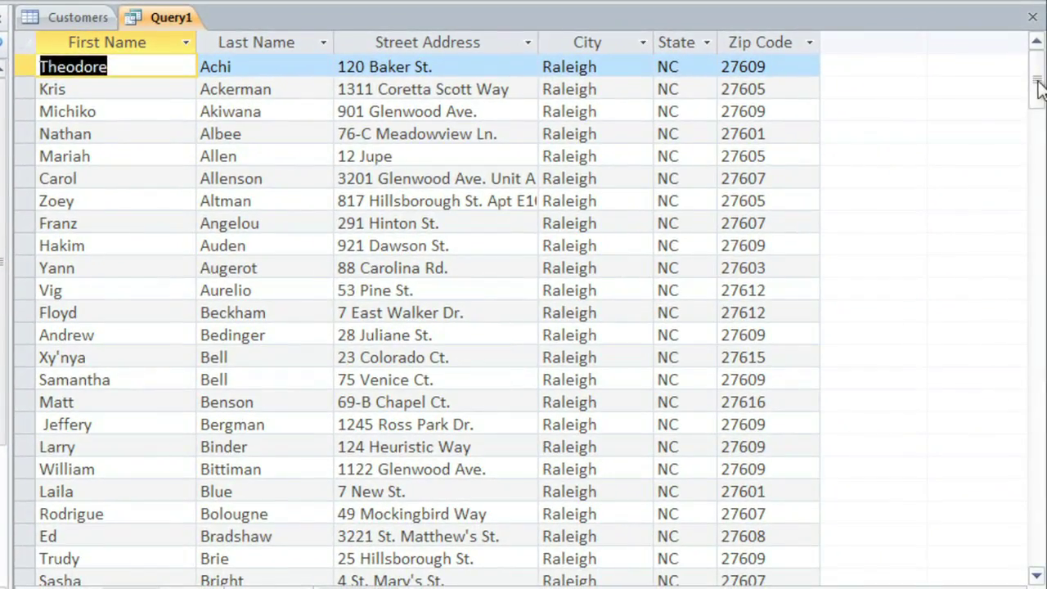
drag(1035, 86, 1042, 214)
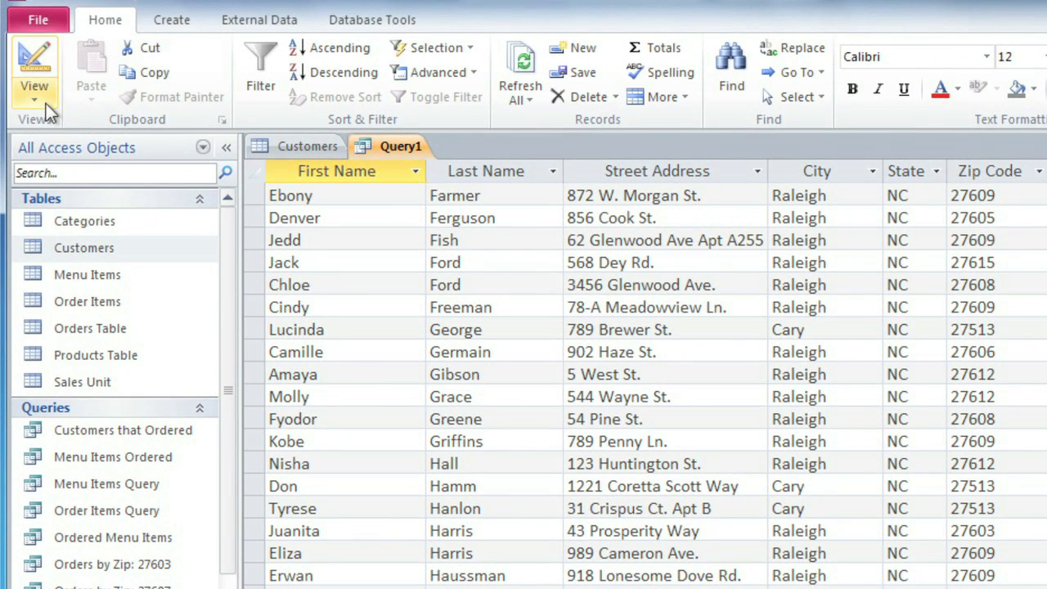
Switch back to Design View and save the query as 'Nearby Customers'
click(12, 82)
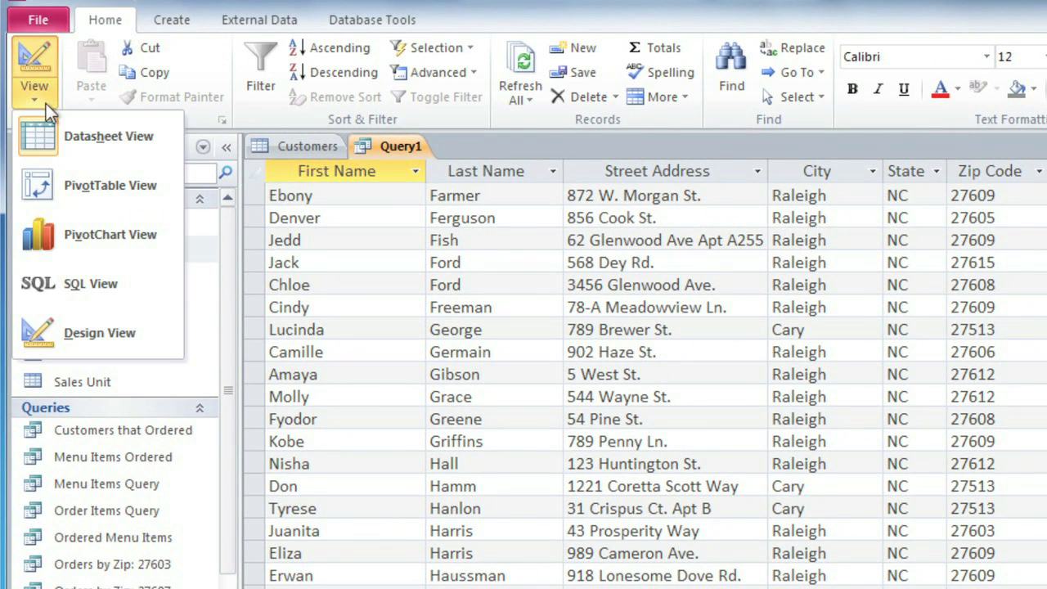
click(77, 325)
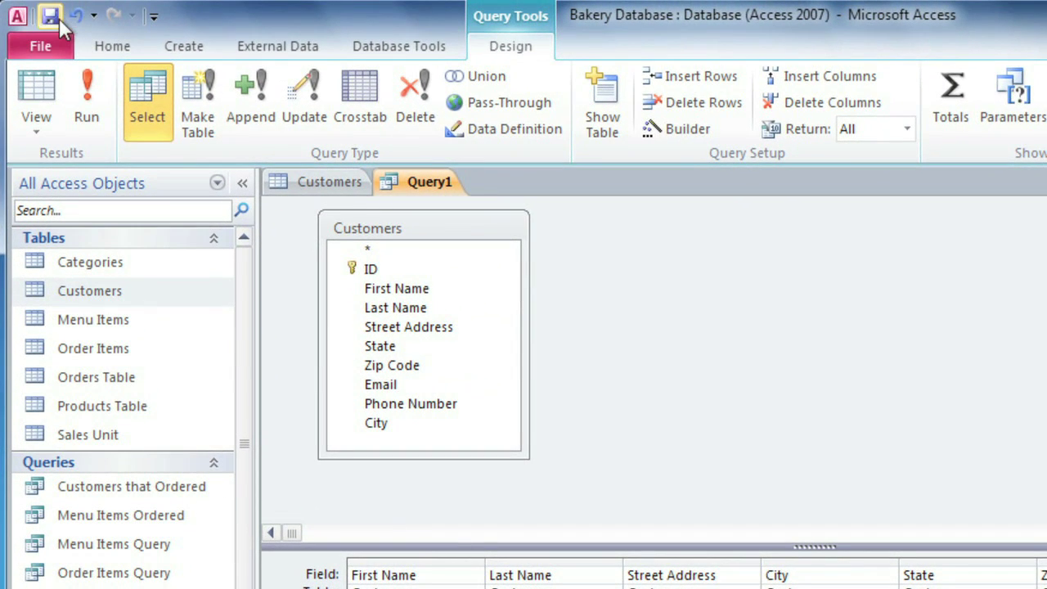
click(51, 17)
text(N)
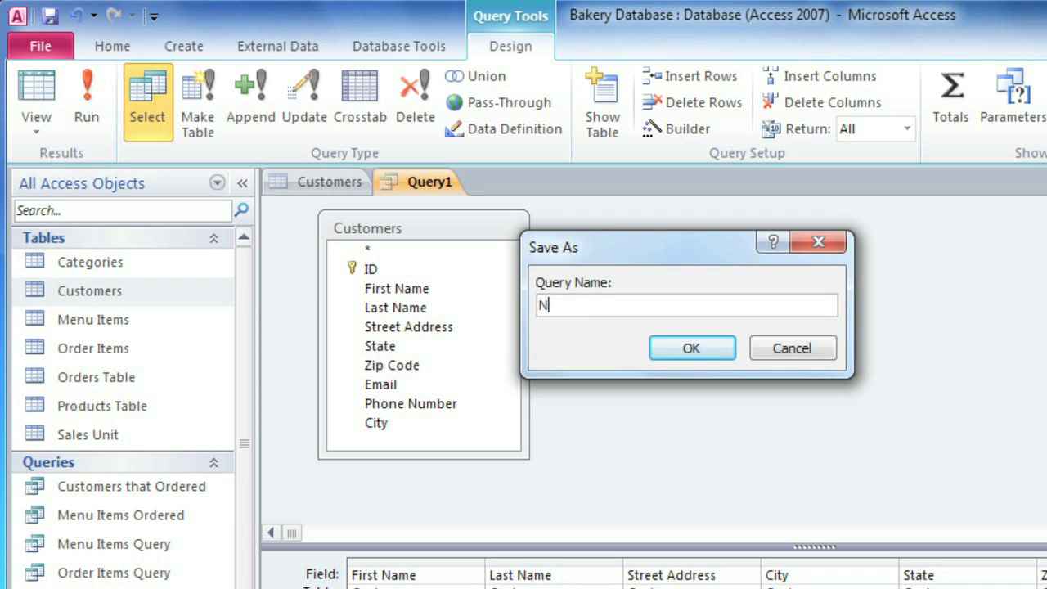
text(earby Cu)
text(stomers)
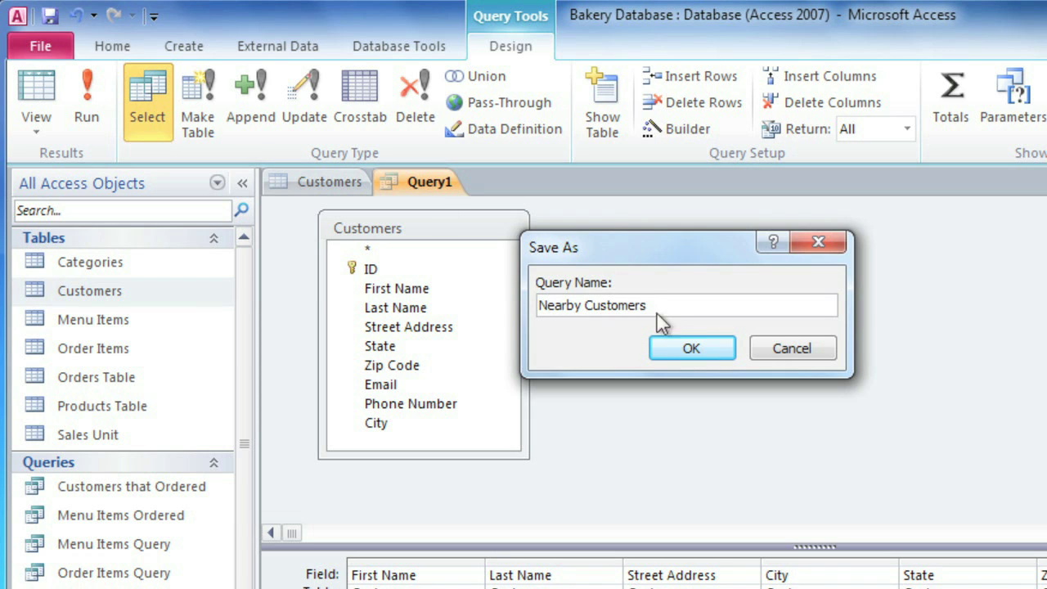
click(679, 348)
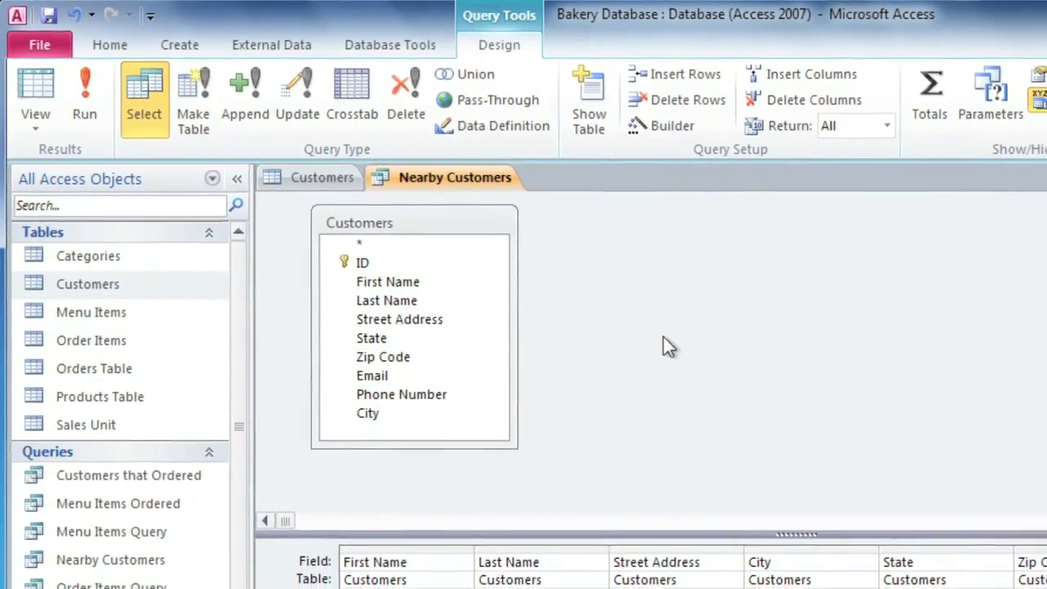